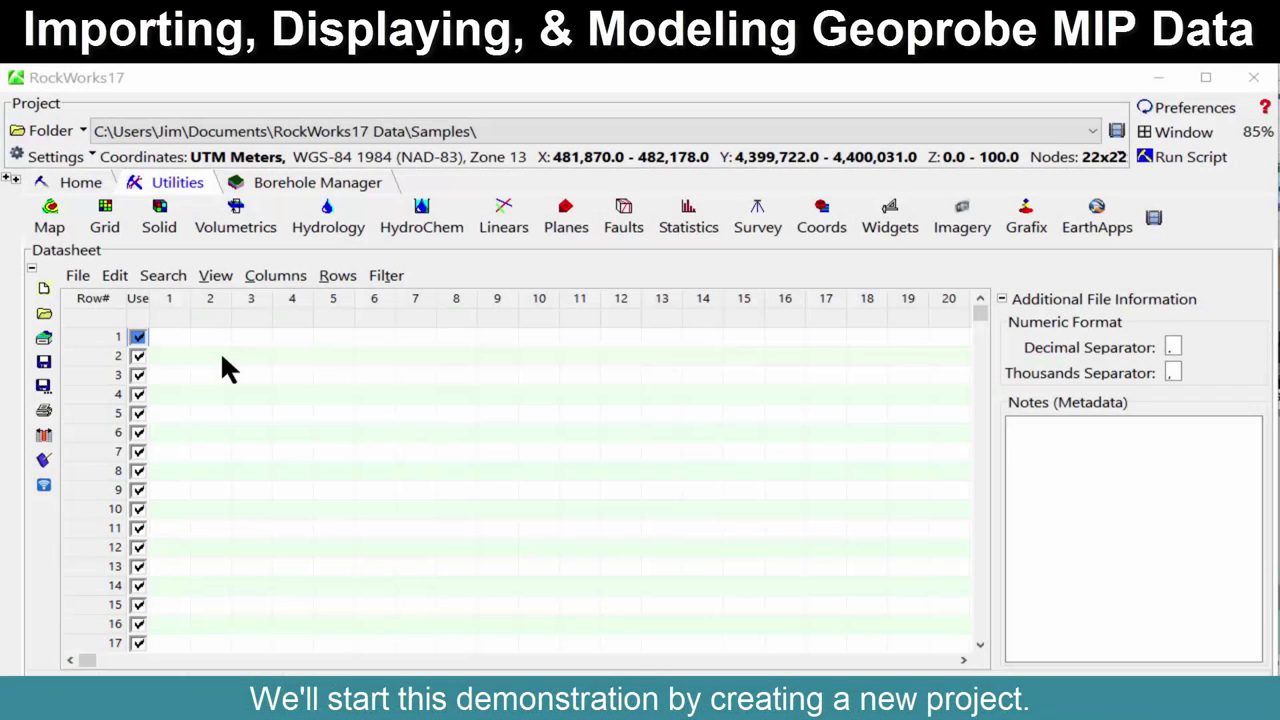
- Start a new project and name its folder 'Capitol Hill'
click(84, 130)
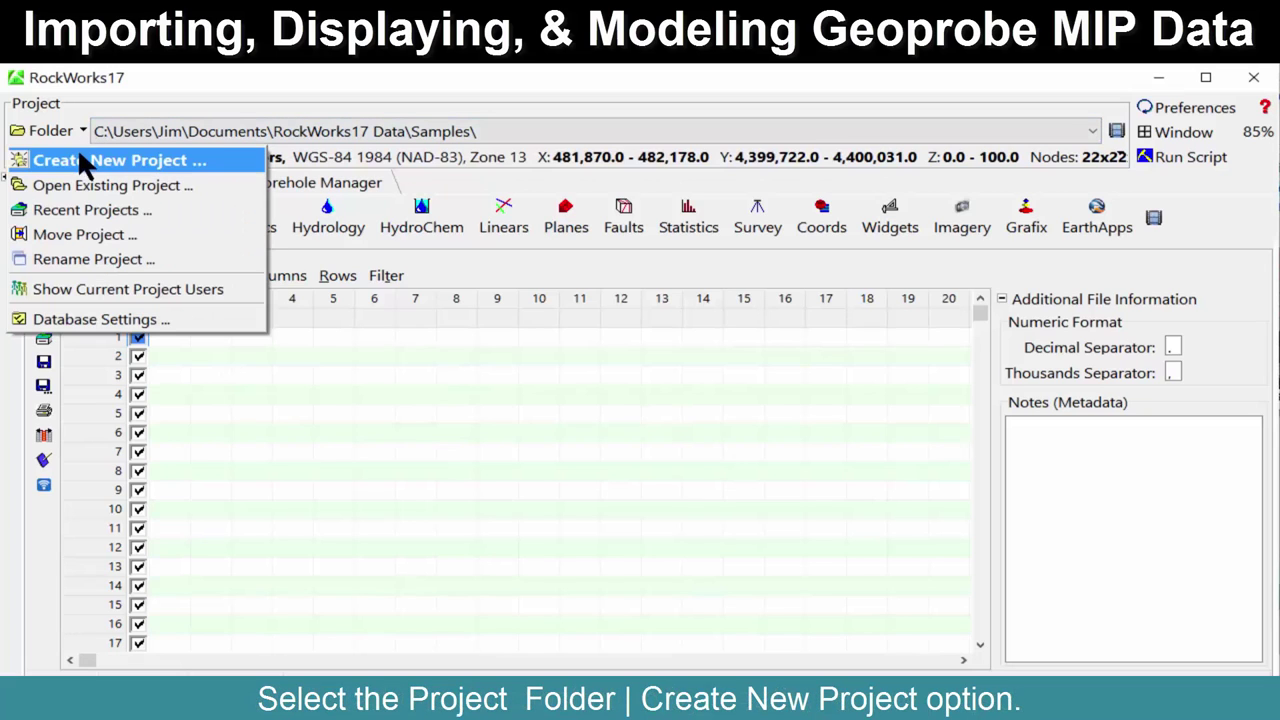
click(84, 165)
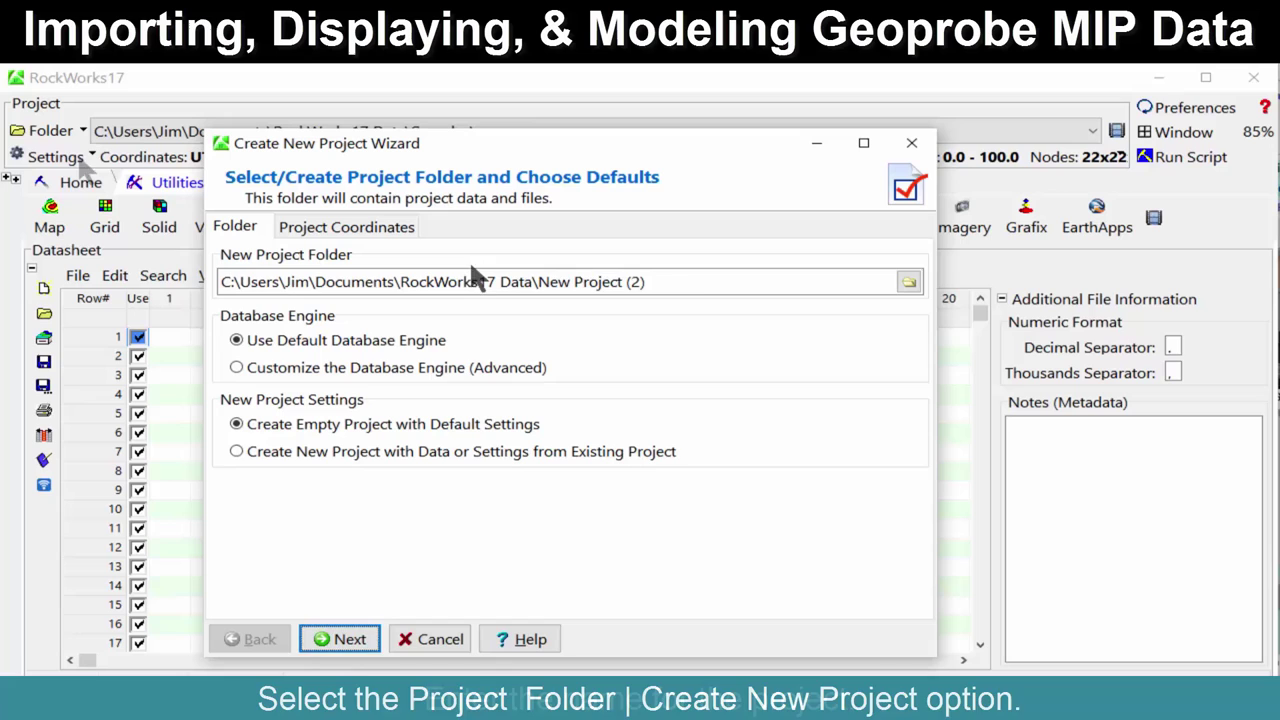
drag(540, 282, 665, 292)
text(Capitol Hill)
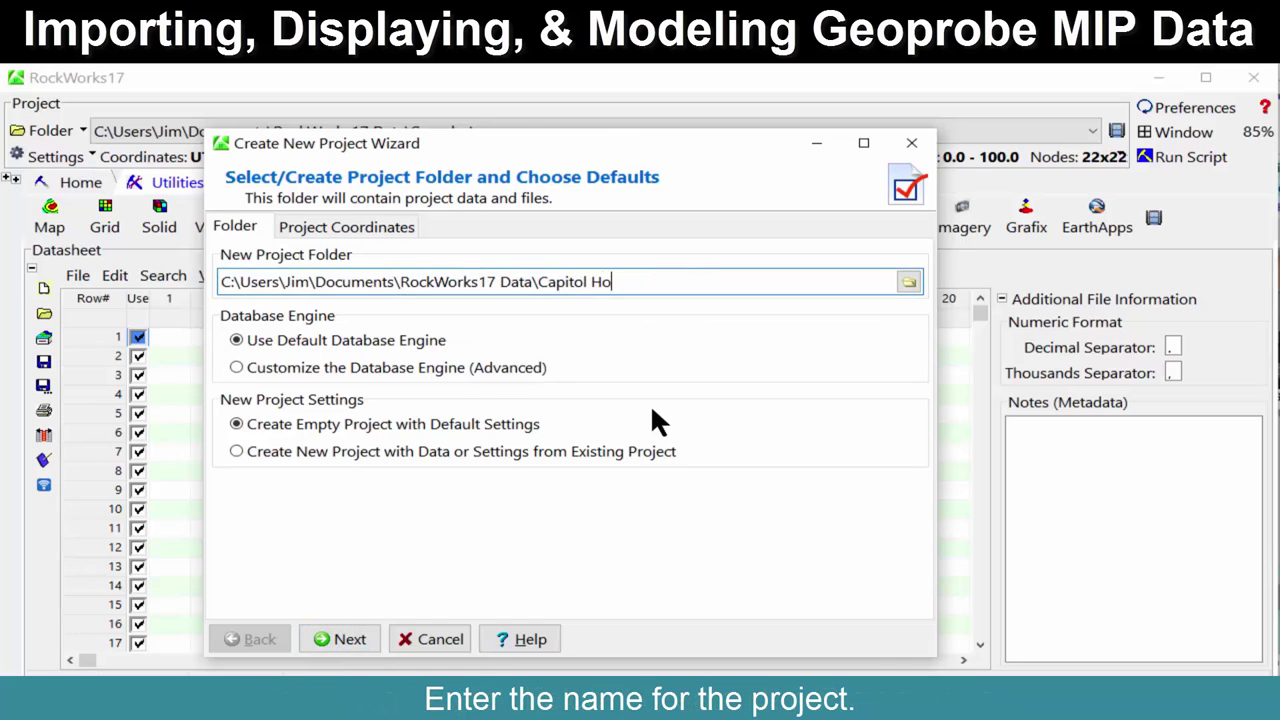
- Set the project to UTM coordinates, zone 18, and finish creating it
click(361, 636)
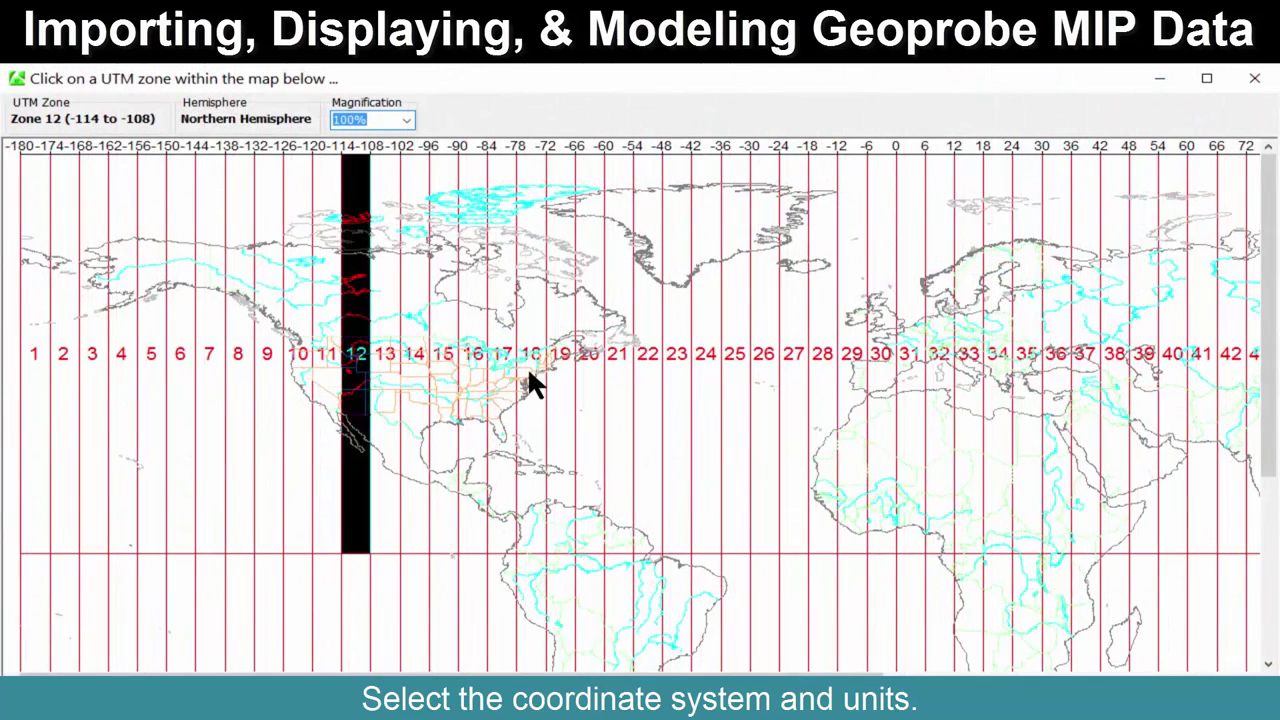
click(531, 379)
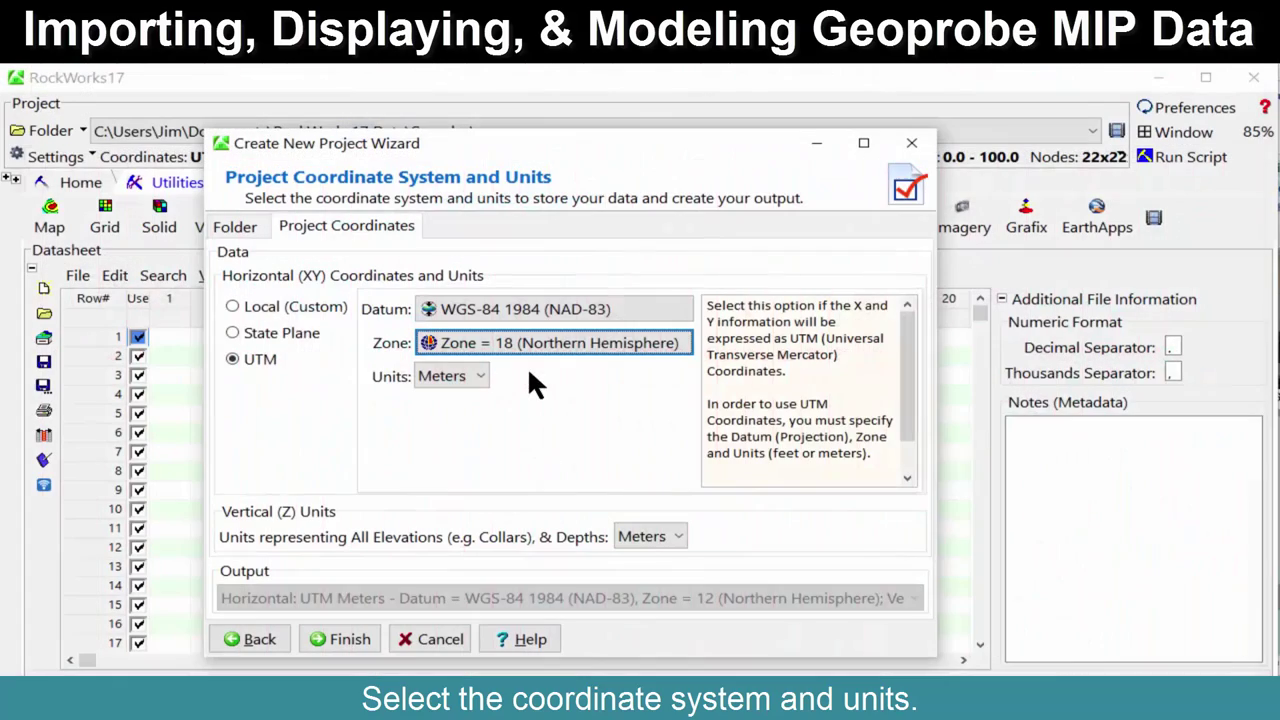
click(349, 638)
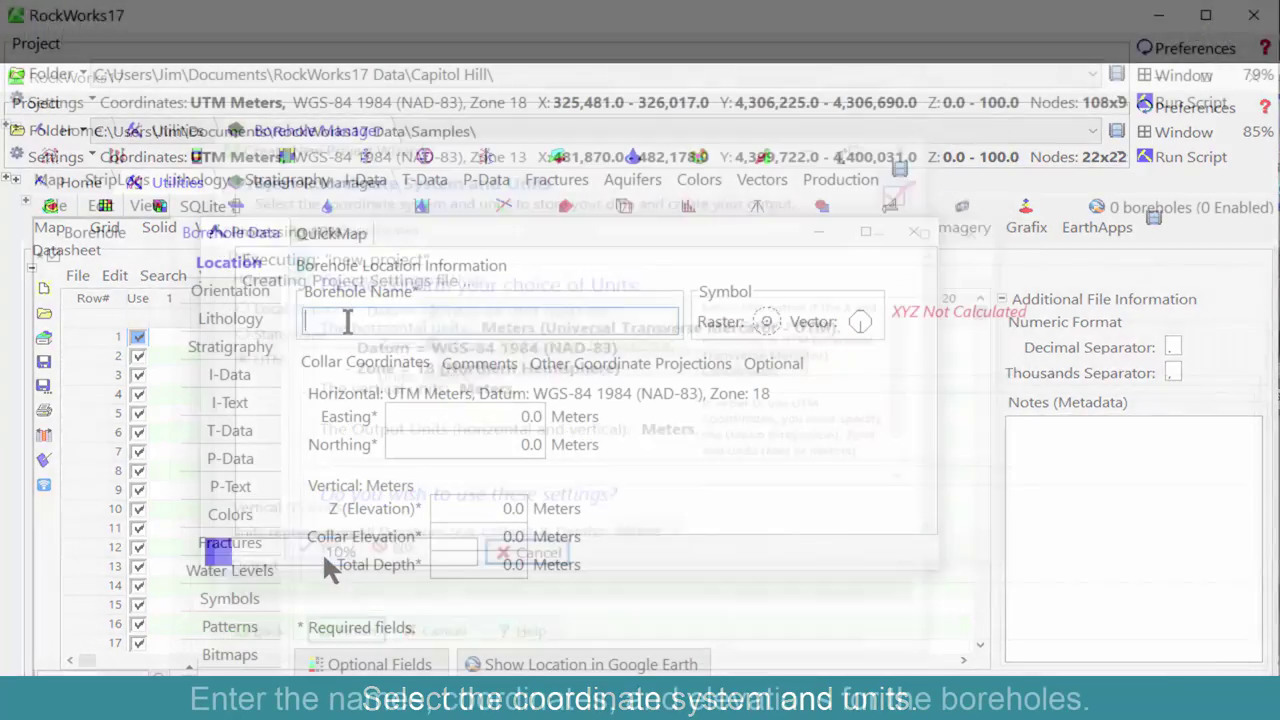
- Enter borehole SR-01 at easting 325762, northing 4,306,625, elevation and collar 22.2
text(SR-01)
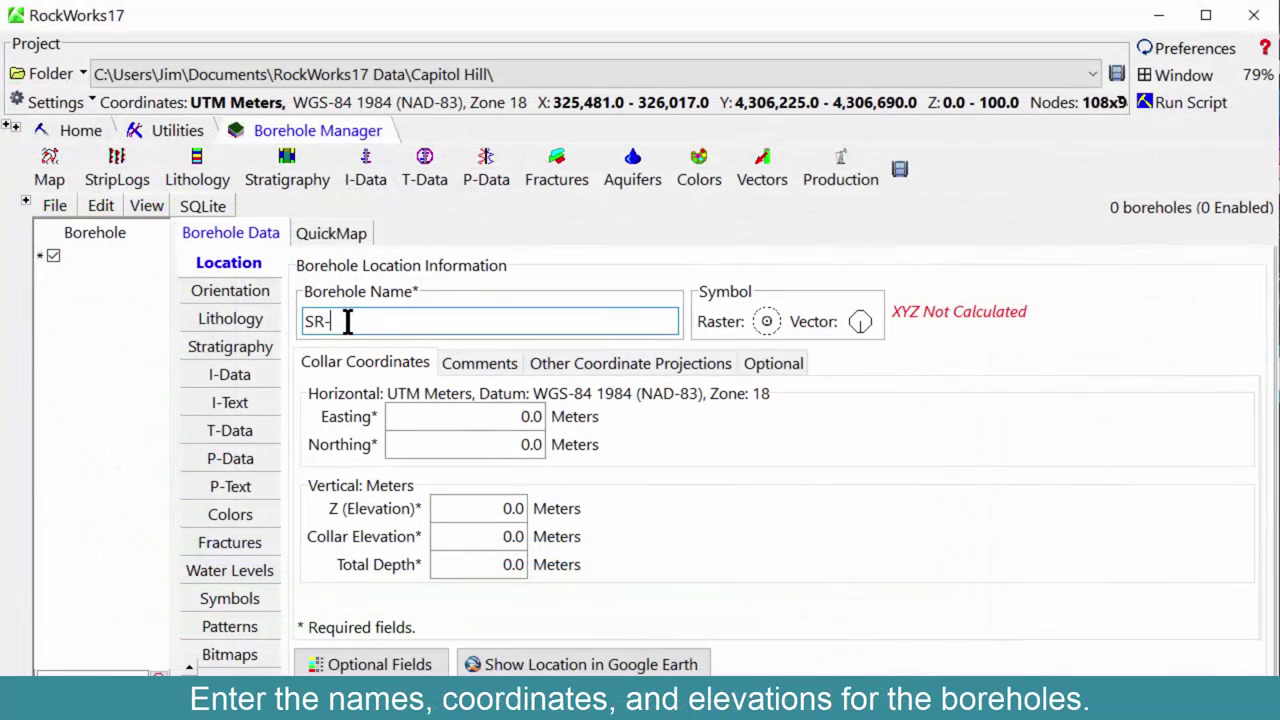
click(440, 417)
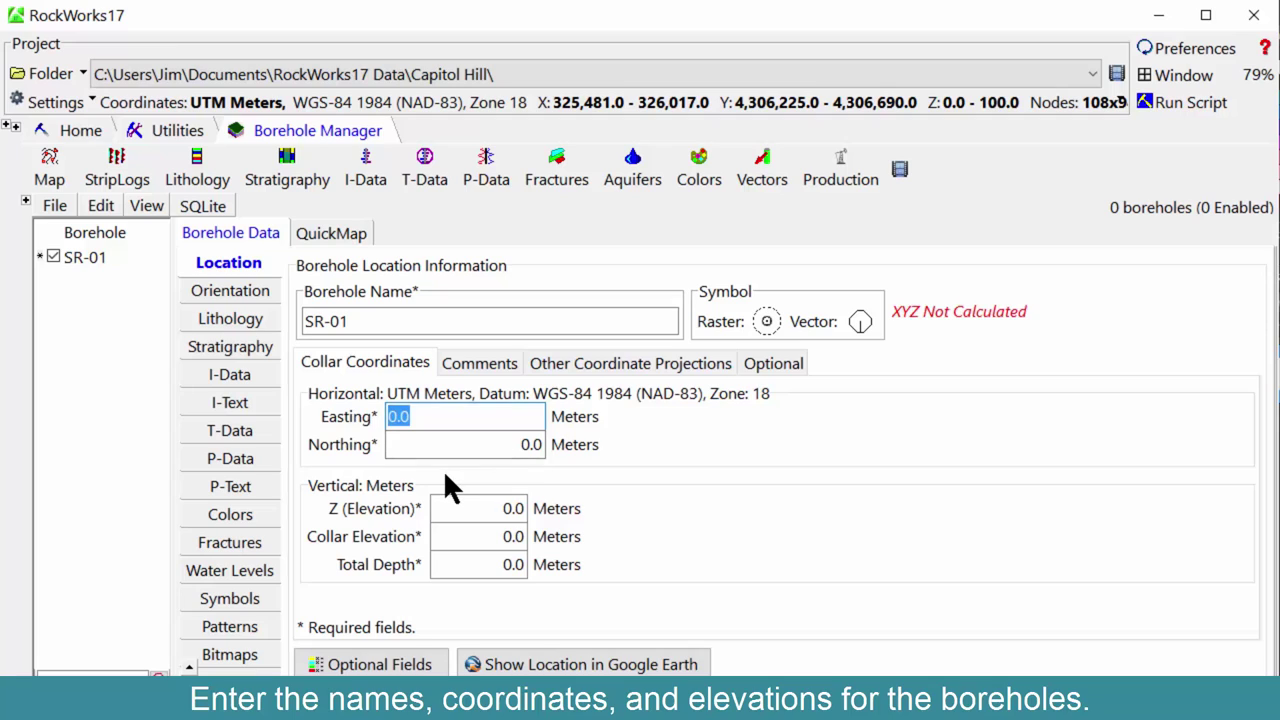
text(325762)
key(Tab)
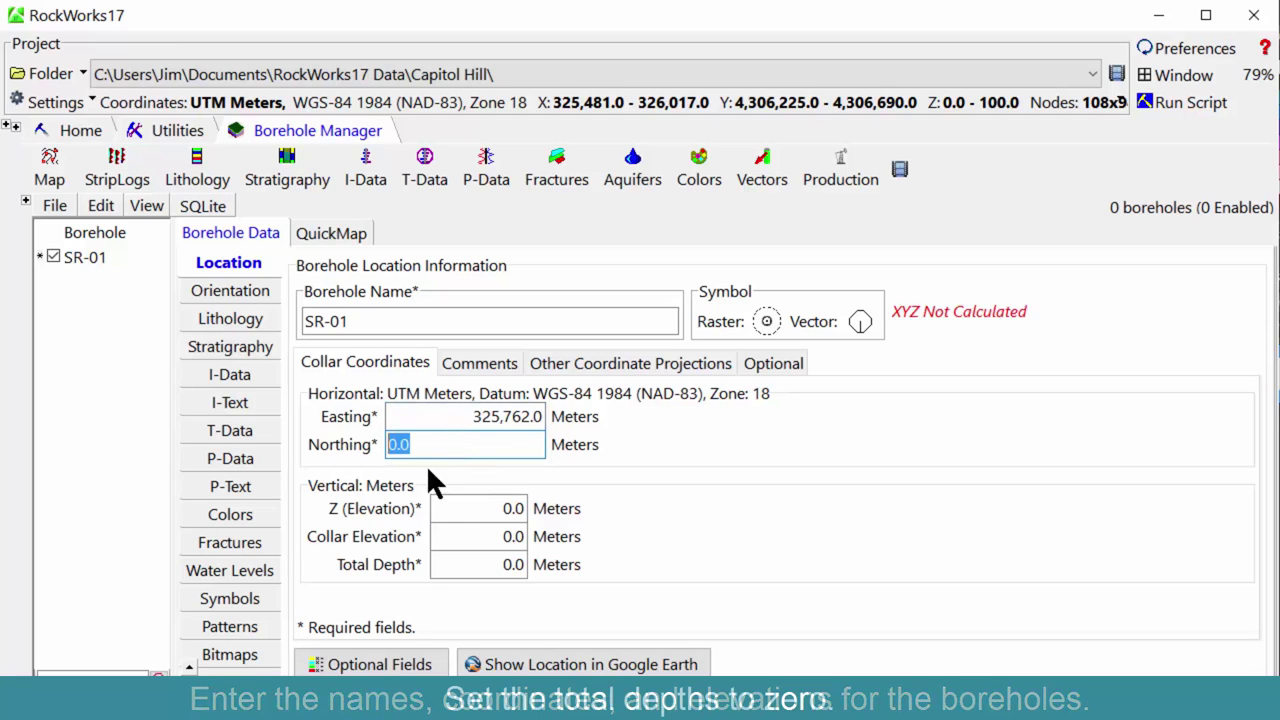
text(4,306,6)
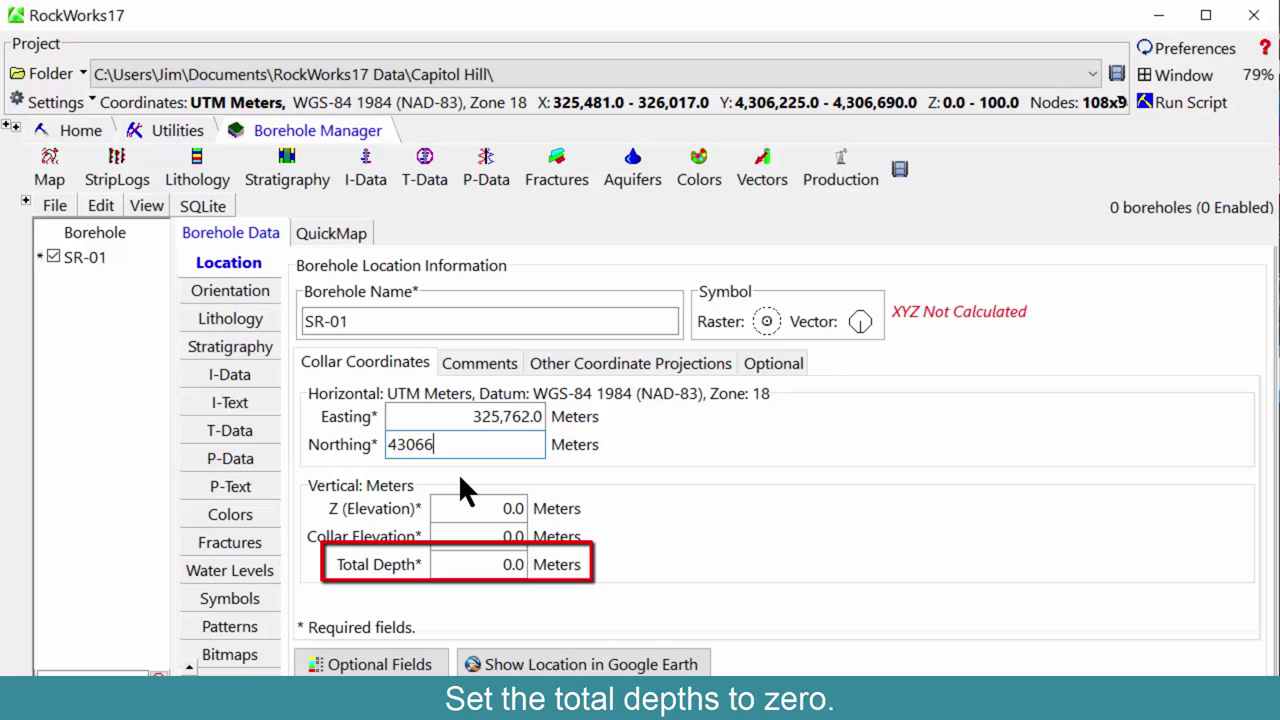
text(25)
key(Tab)
text(22.2)
key(Tab)
text(22)
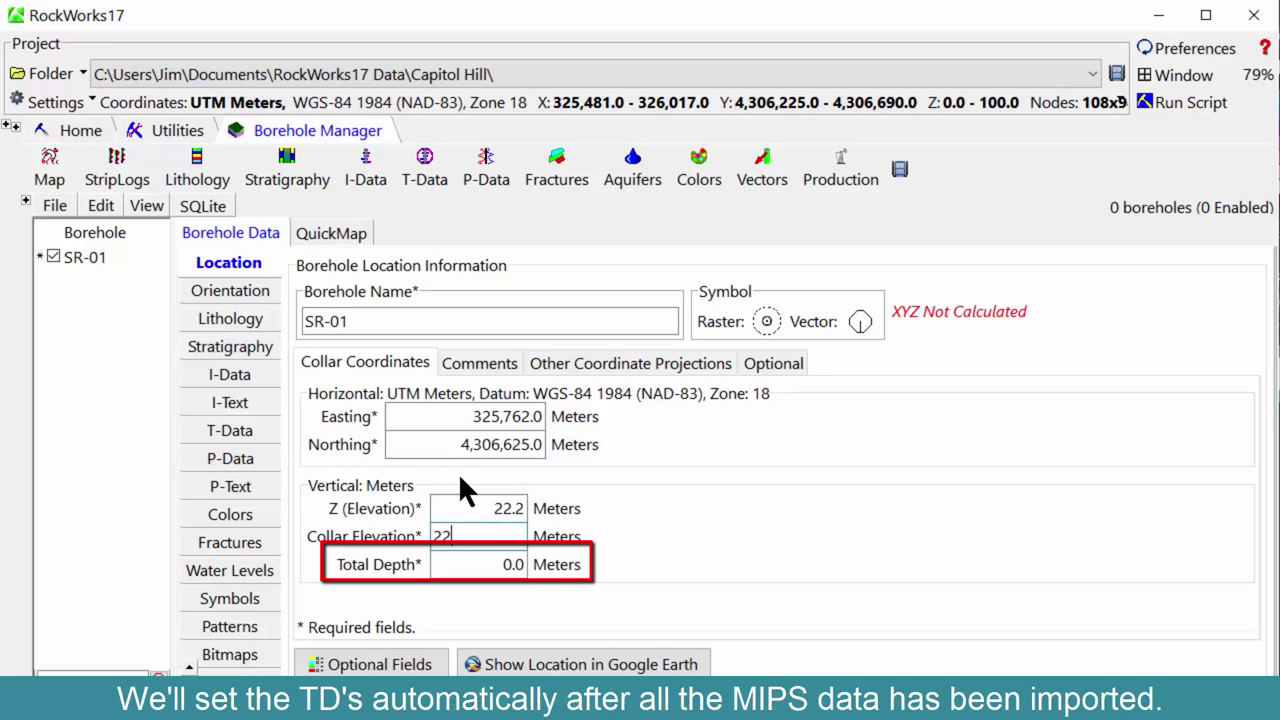
text(.2)
key(Tab)
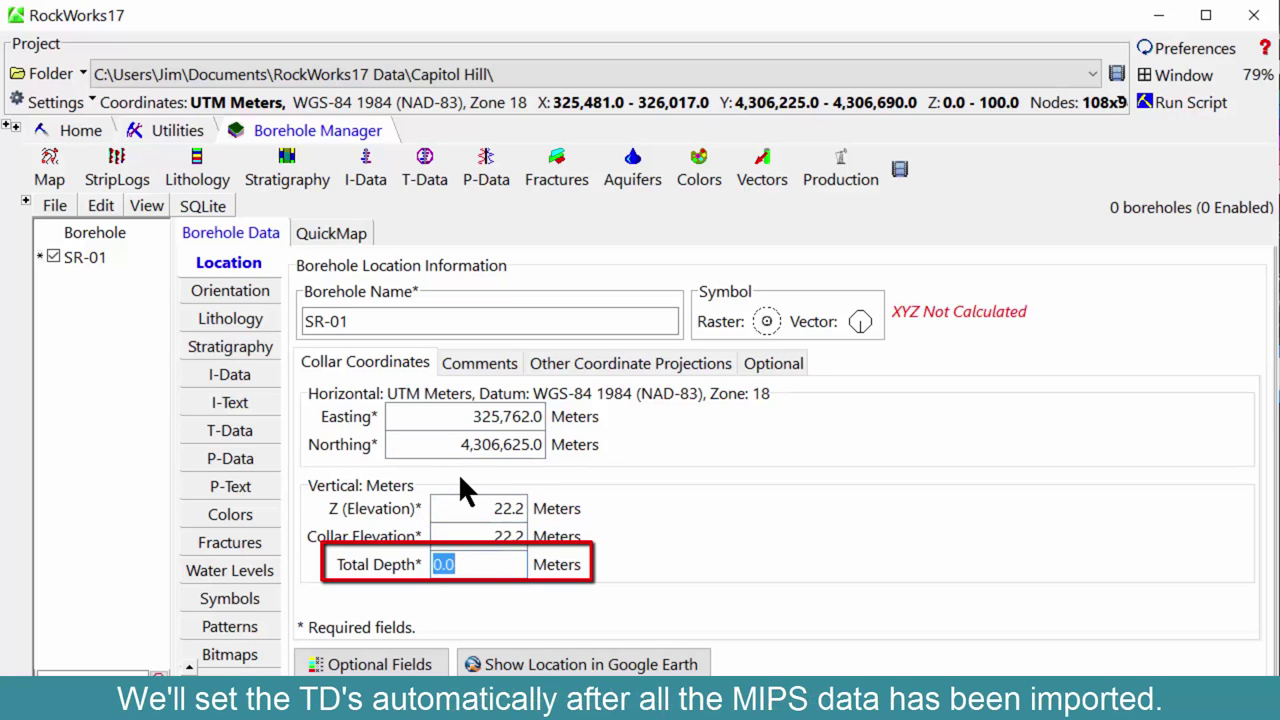
- Add borehole SR-02 with elevation 7.6 and fill in its location fields
click(55, 204)
click(118, 232)
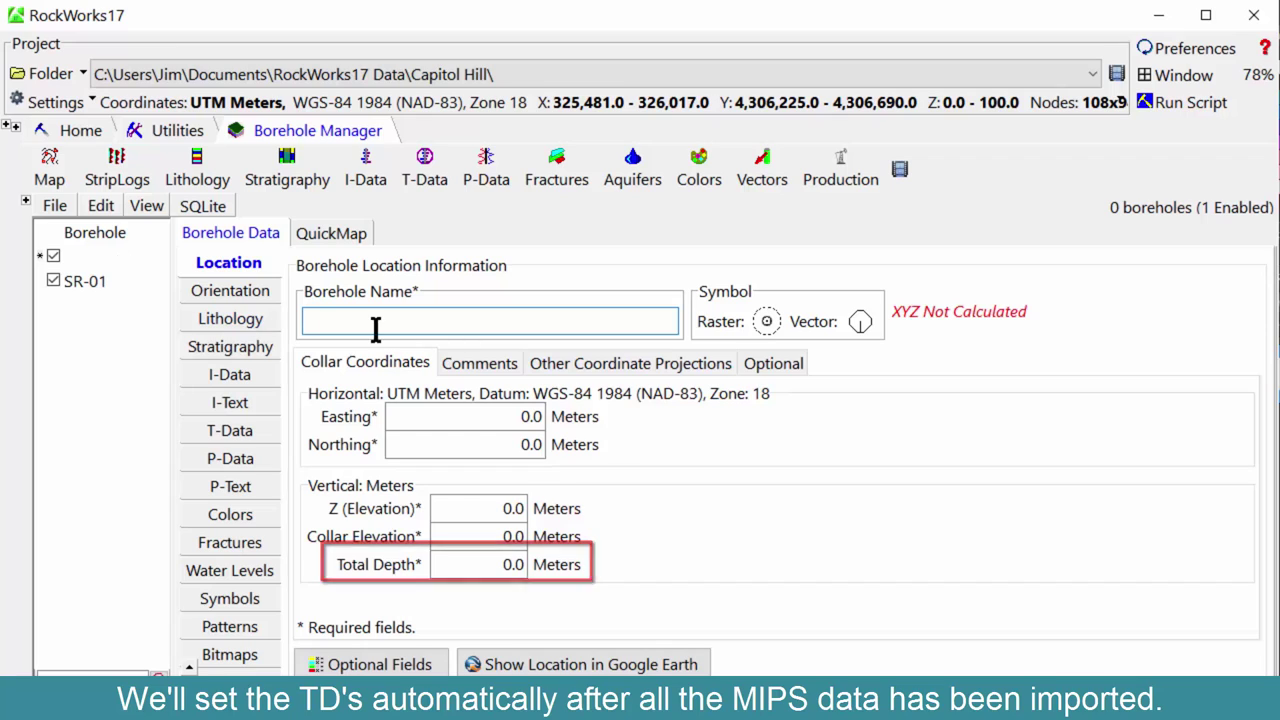
text(SR-02)
key(Tab)
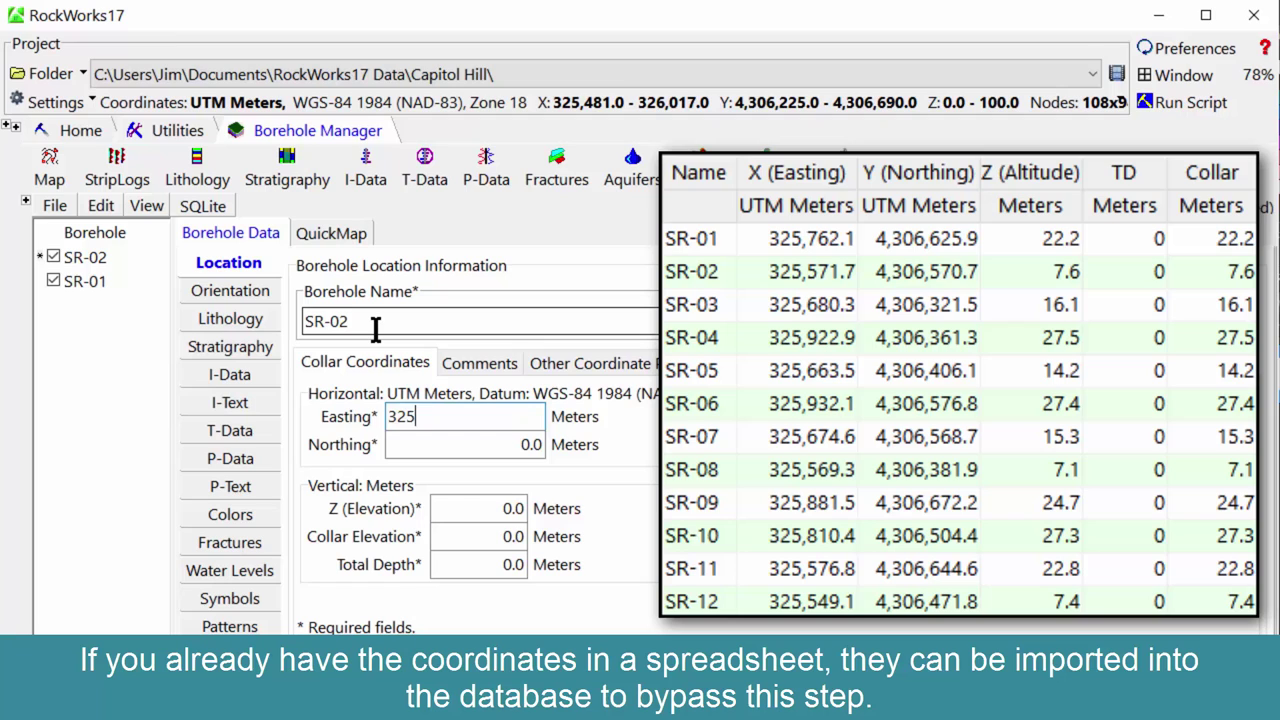
key(Tab)
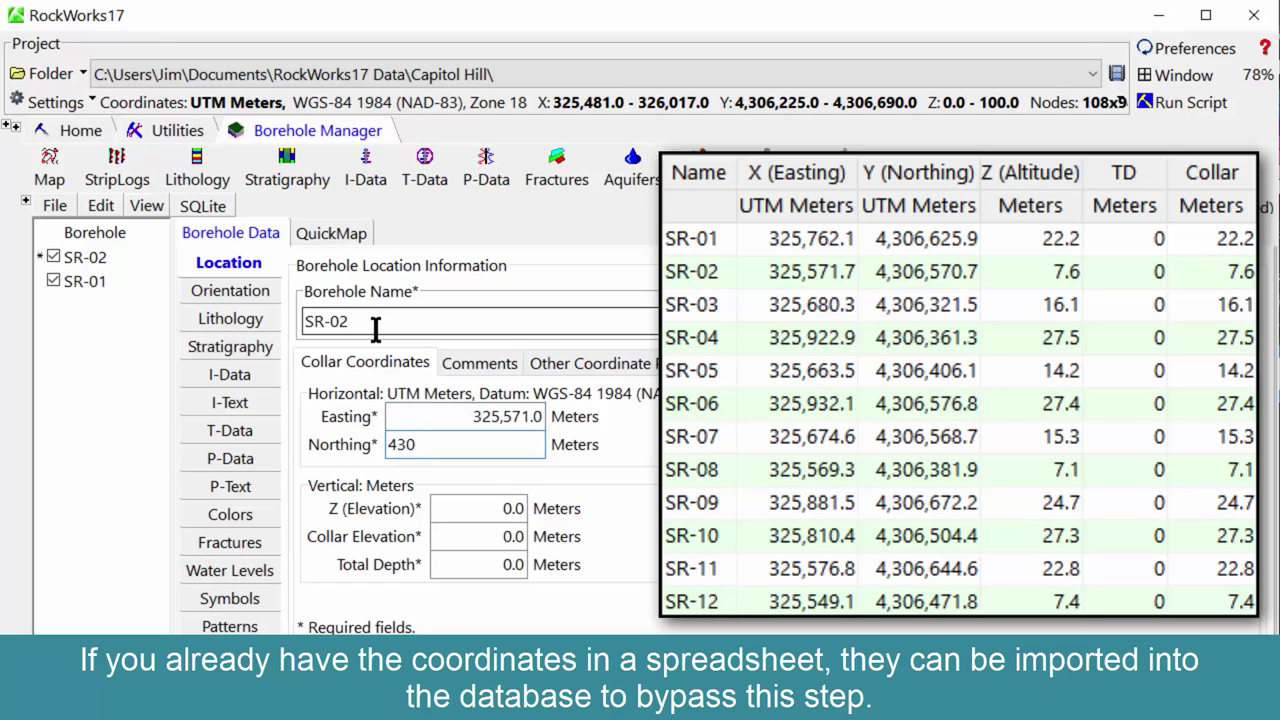
key(Tab)
text(7)
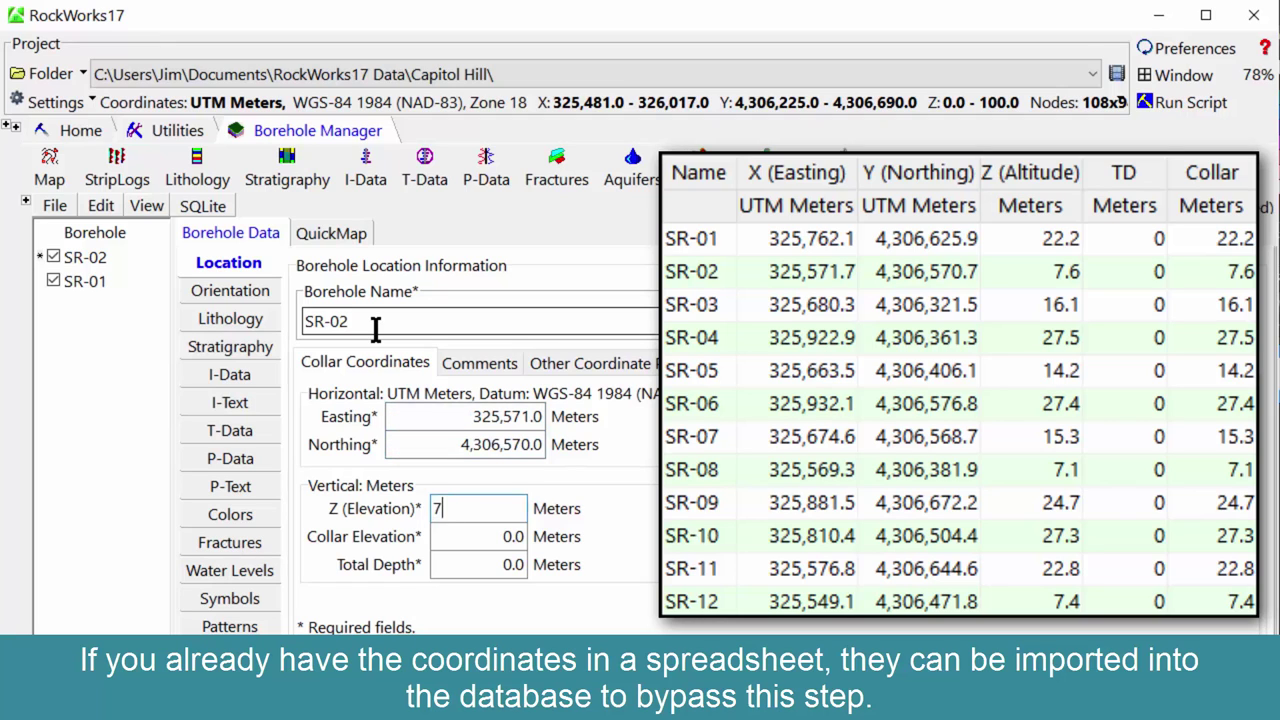
text(.6)
key(Tab)
text(7.6)
key(Tab)
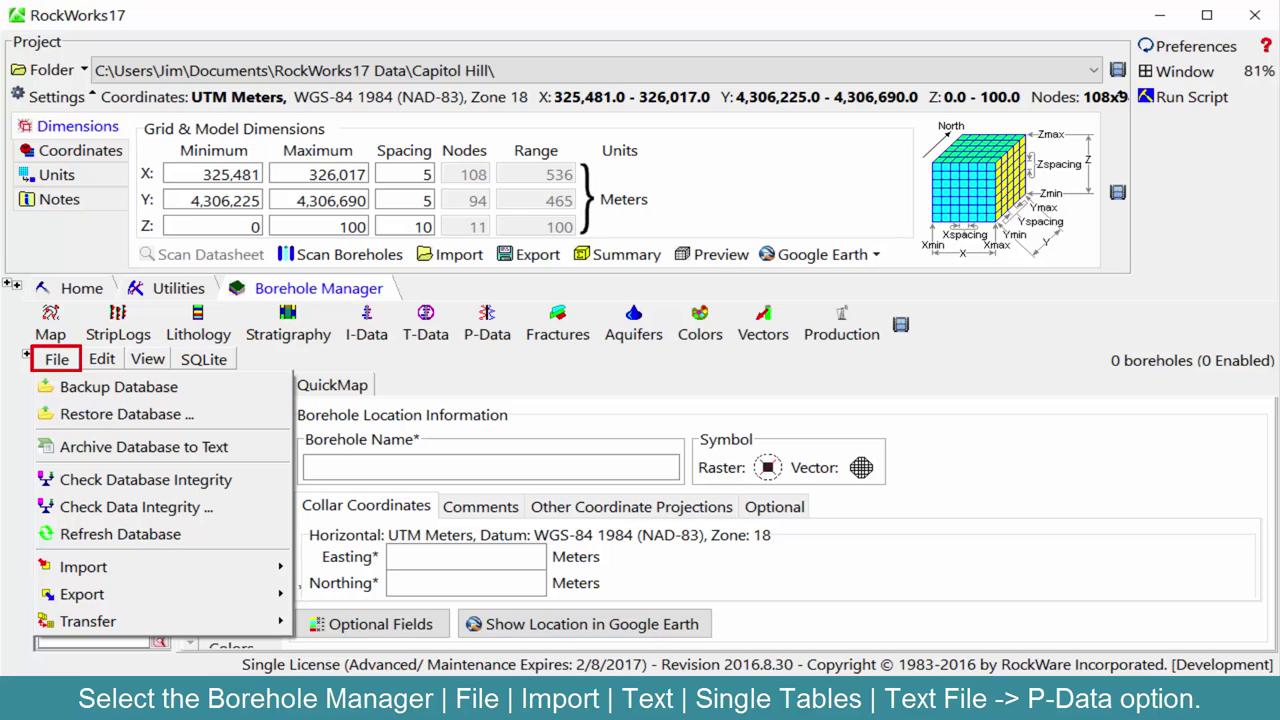
- Start a P-Data import via File > Import > Text > Single Tables > Text File -> P-Data
click(160, 566)
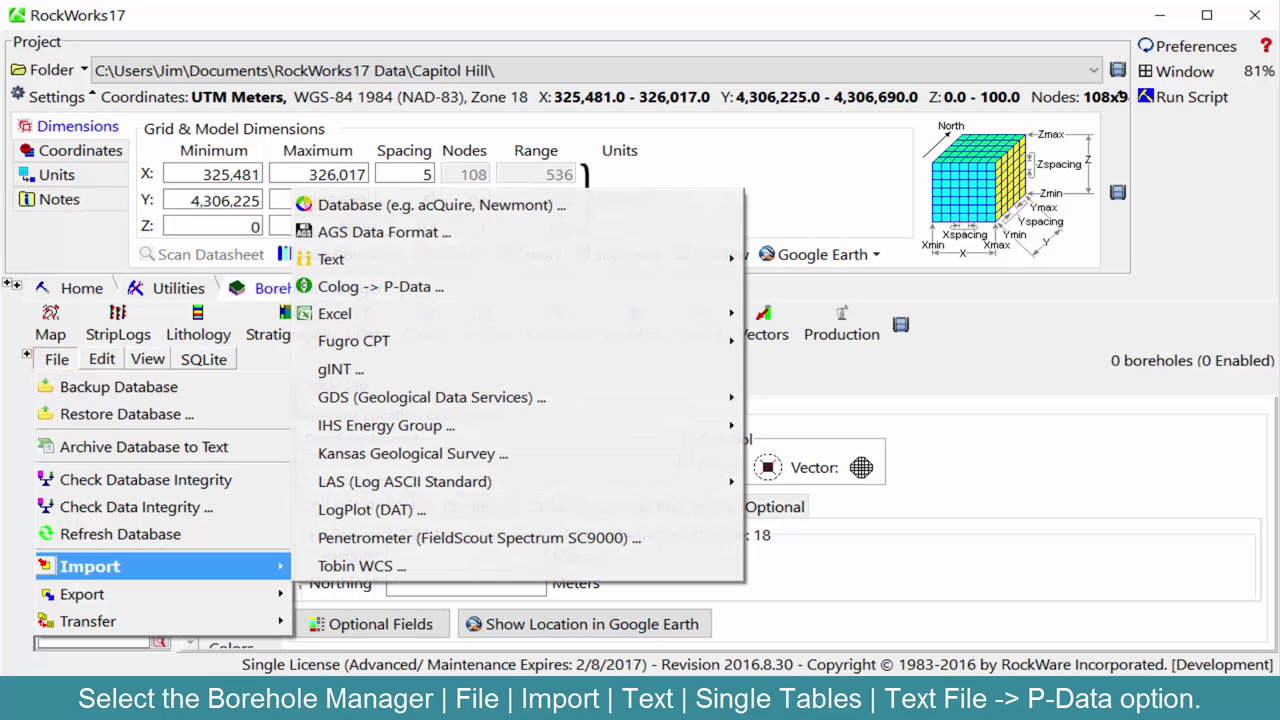
click(336, 259)
click(825, 286)
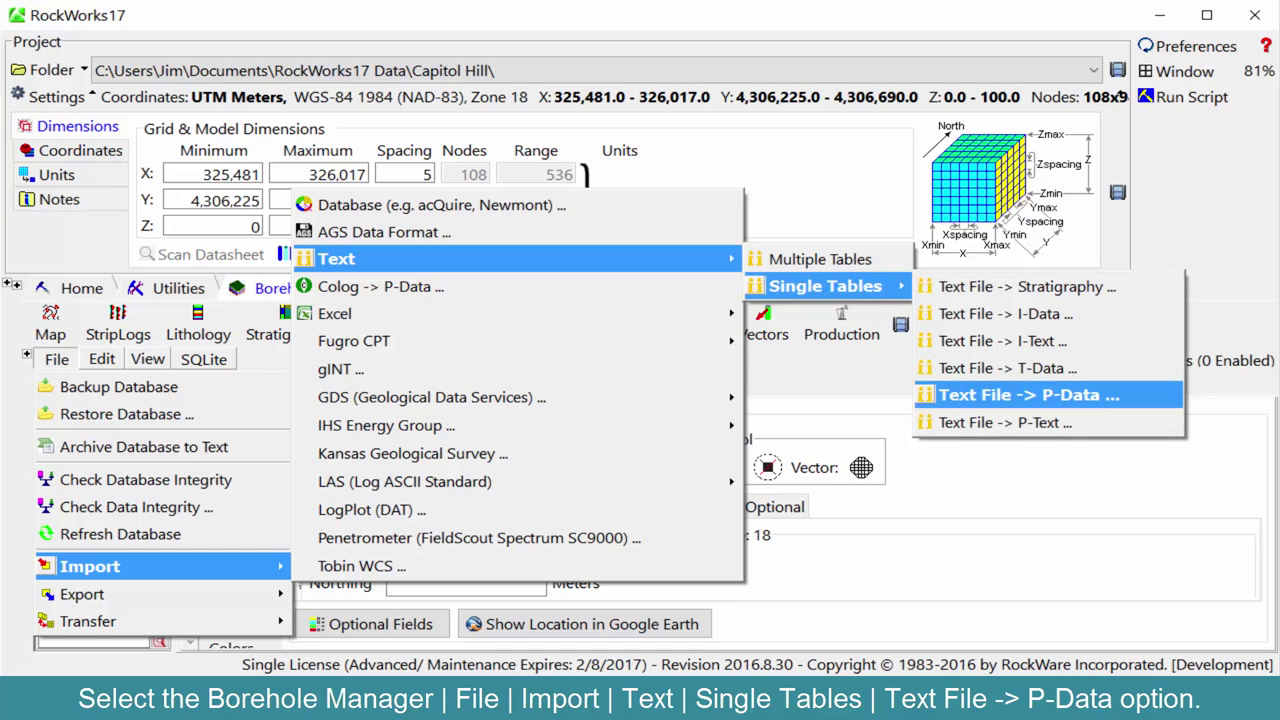
key(Return)
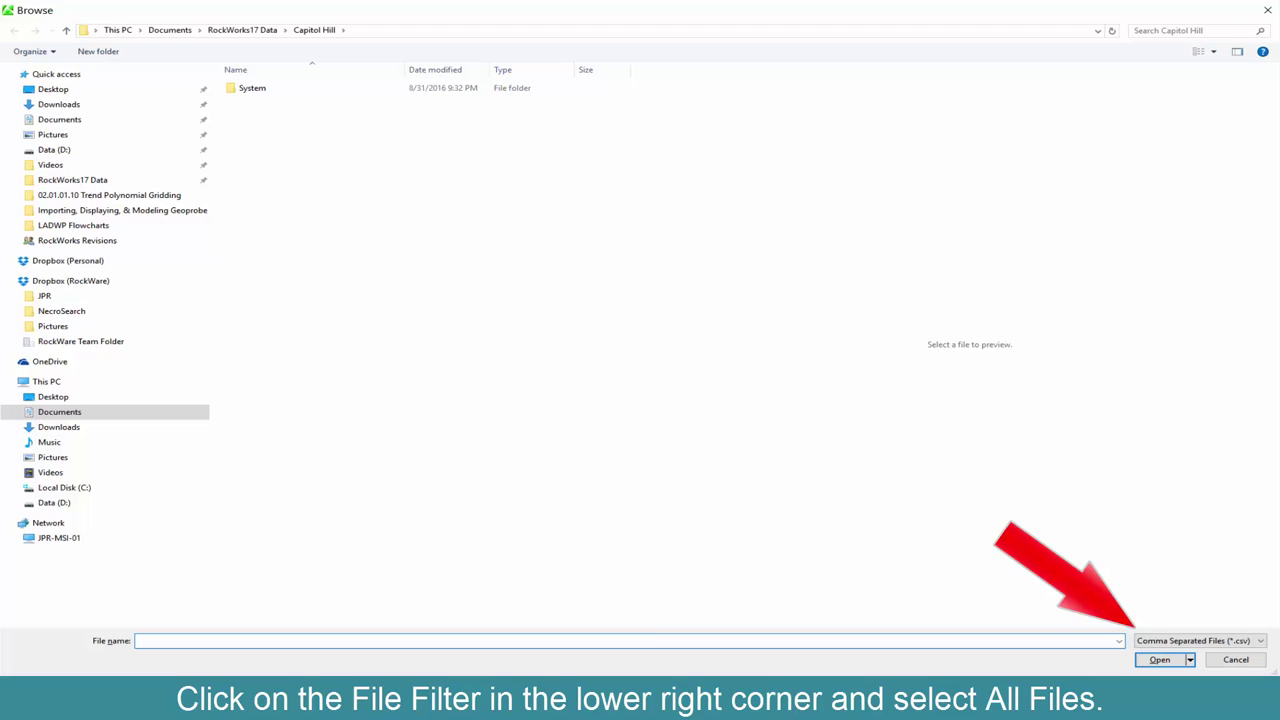
- Load SR-01.mip using the All Files filter and create P-Data types for its columns
click(1198, 640)
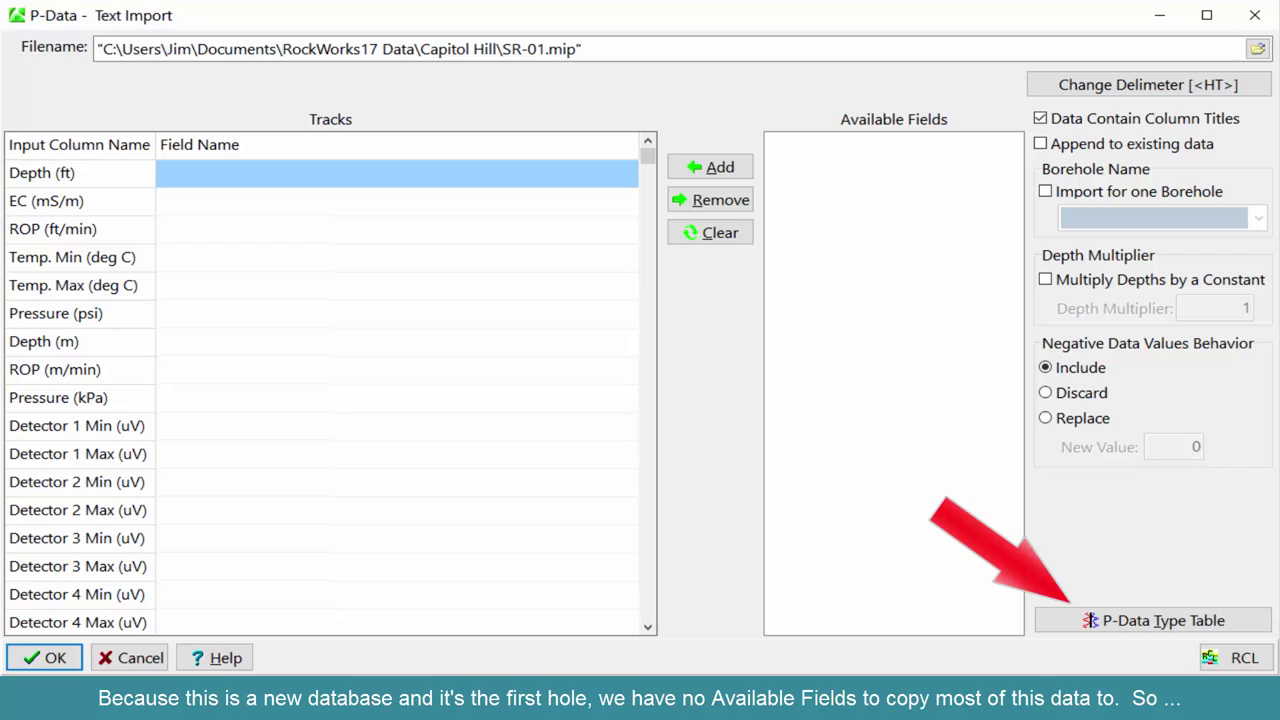
click(1152, 620)
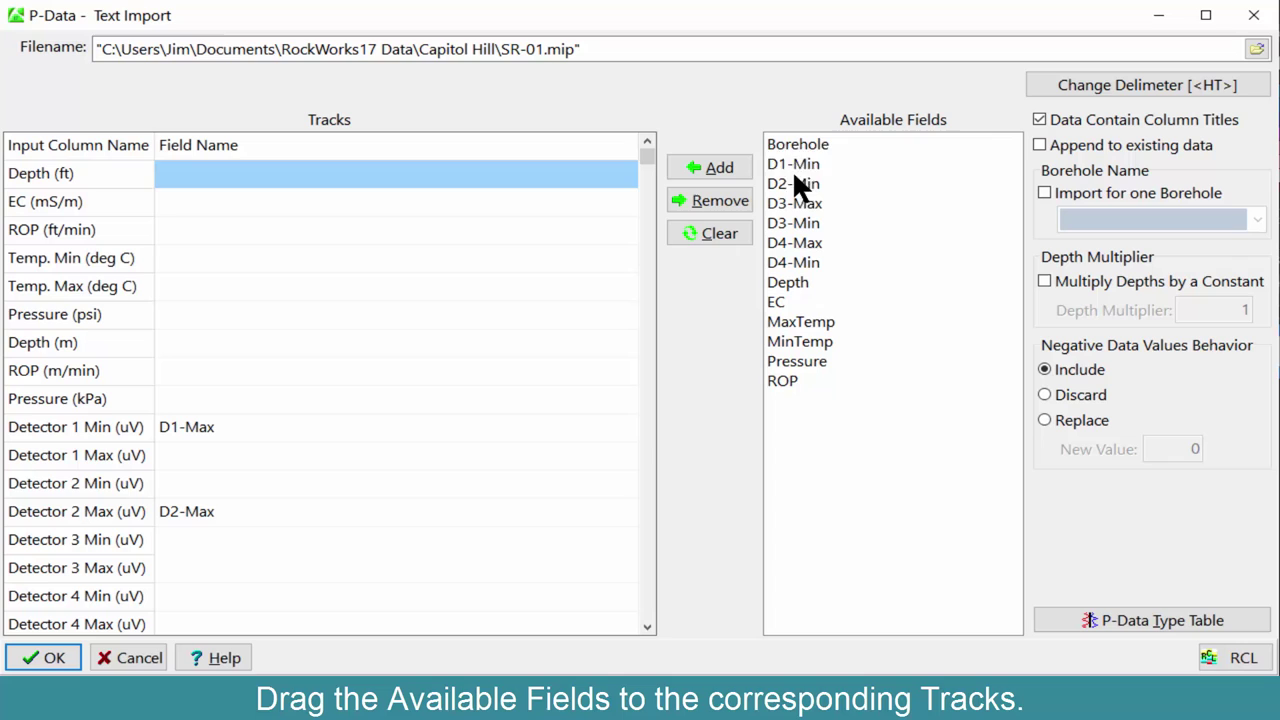
- Map Depth, EC, temperature, Pressure, ROP and detector fields onto their matching tracks
drag(793, 168, 200, 624)
drag(795, 164, 306, 345)
drag(776, 164, 440, 205)
drag(800, 183, 385, 258)
drag(795, 164, 221, 370)
drag(190, 314, 250, 398)
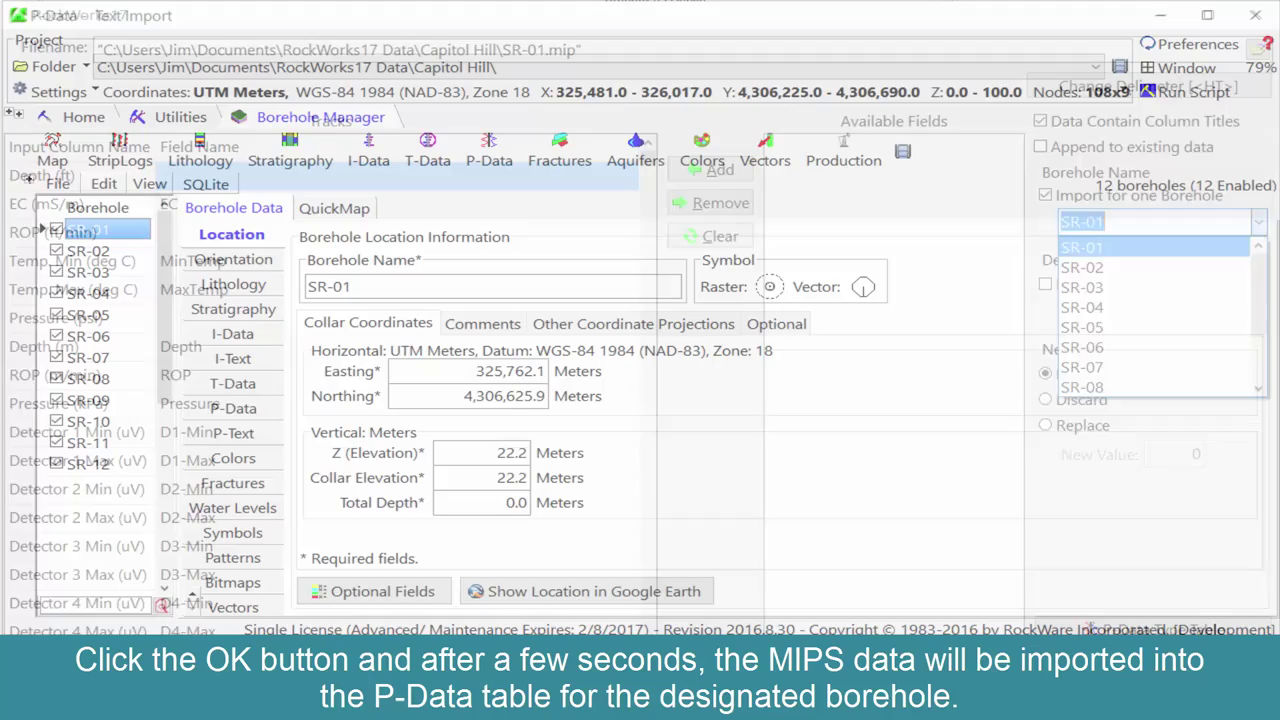
- Import the readings into SR-01 and display its P-Data table
click(228, 409)
click(1258, 587)
drag(1260, 588, 1260, 588)
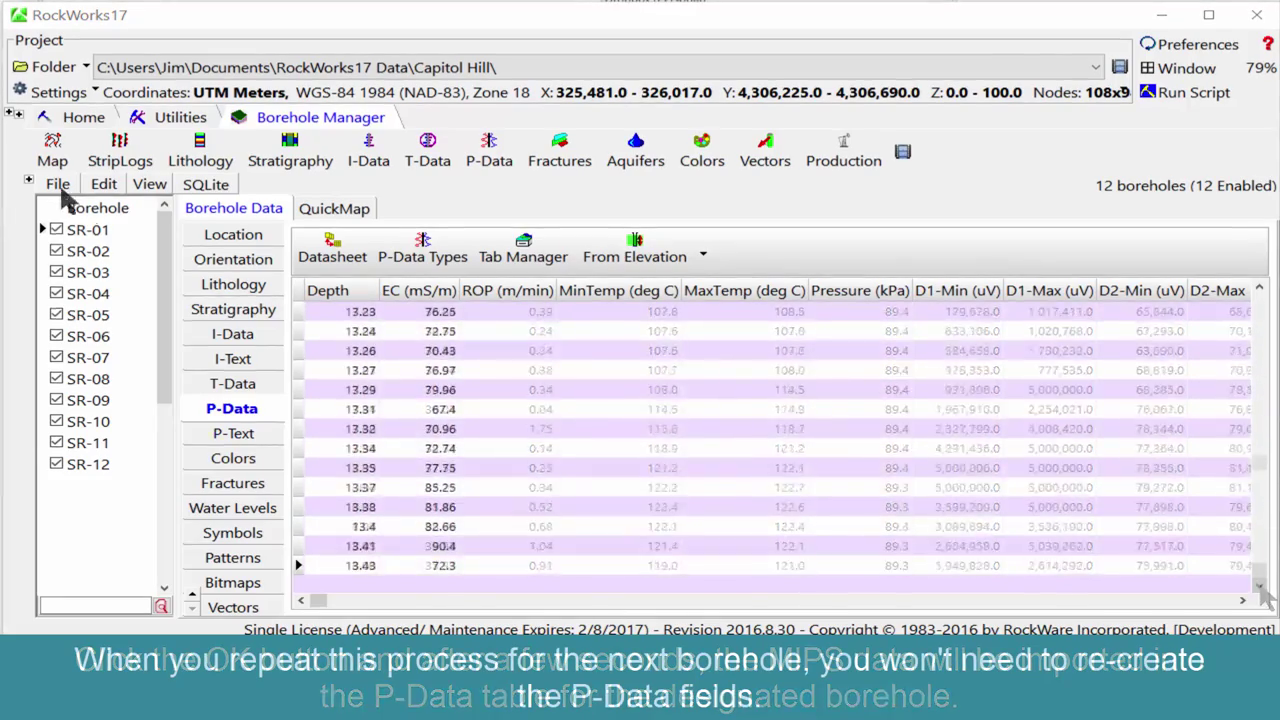
- Start the SR-02.mip P-Data import, restricted to the single borehole SR-02
click(58, 184)
mouse_move(92, 380)
mouse_move(338, 431)
mouse_move(870, 458)
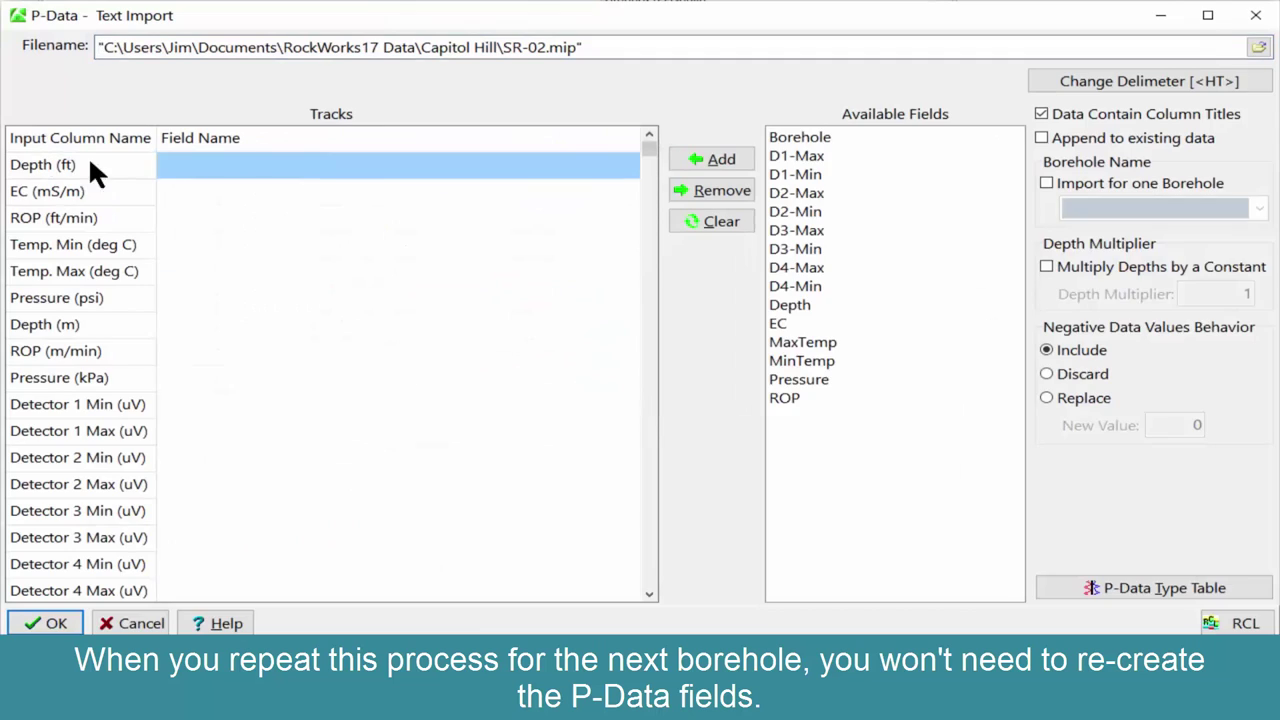
click(1046, 183)
click(1259, 208)
click(1260, 222)
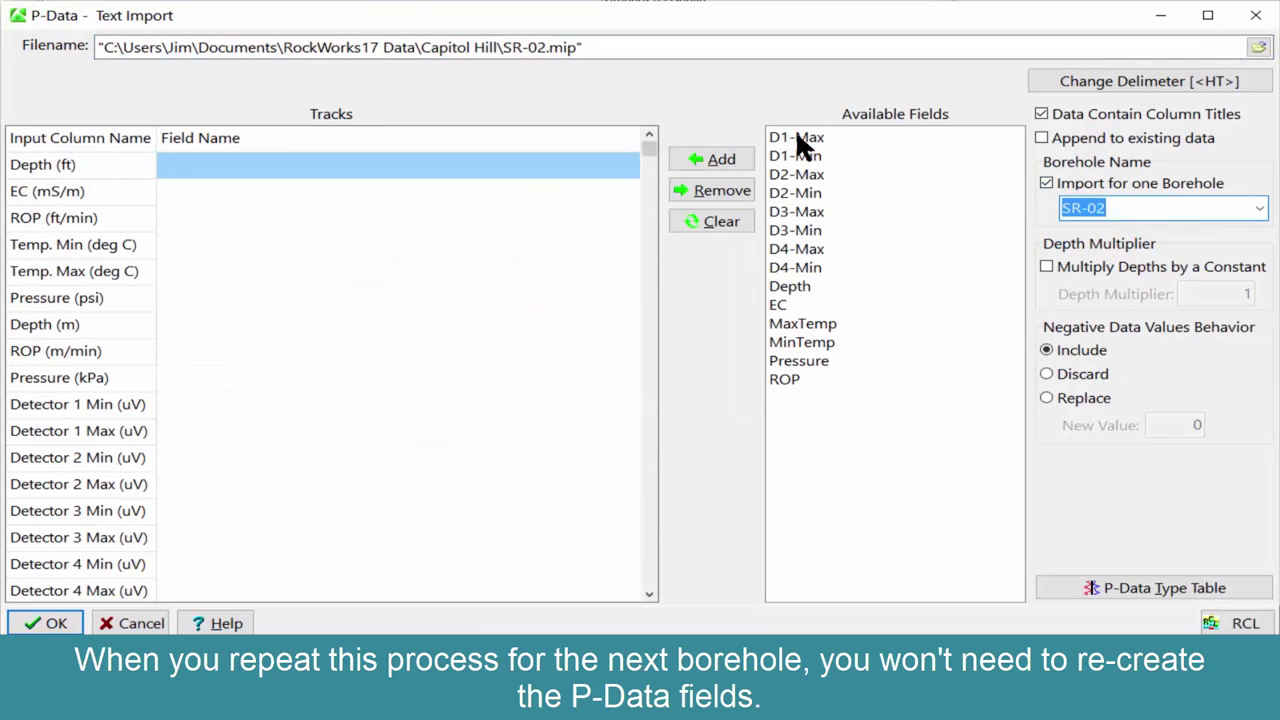
- Map the D1, D2 and D3 detector fields to their tracks and confirm the import
drag(795, 137, 222, 460)
drag(795, 137, 280, 537)
drag(795, 137, 186, 352)
key(Return)
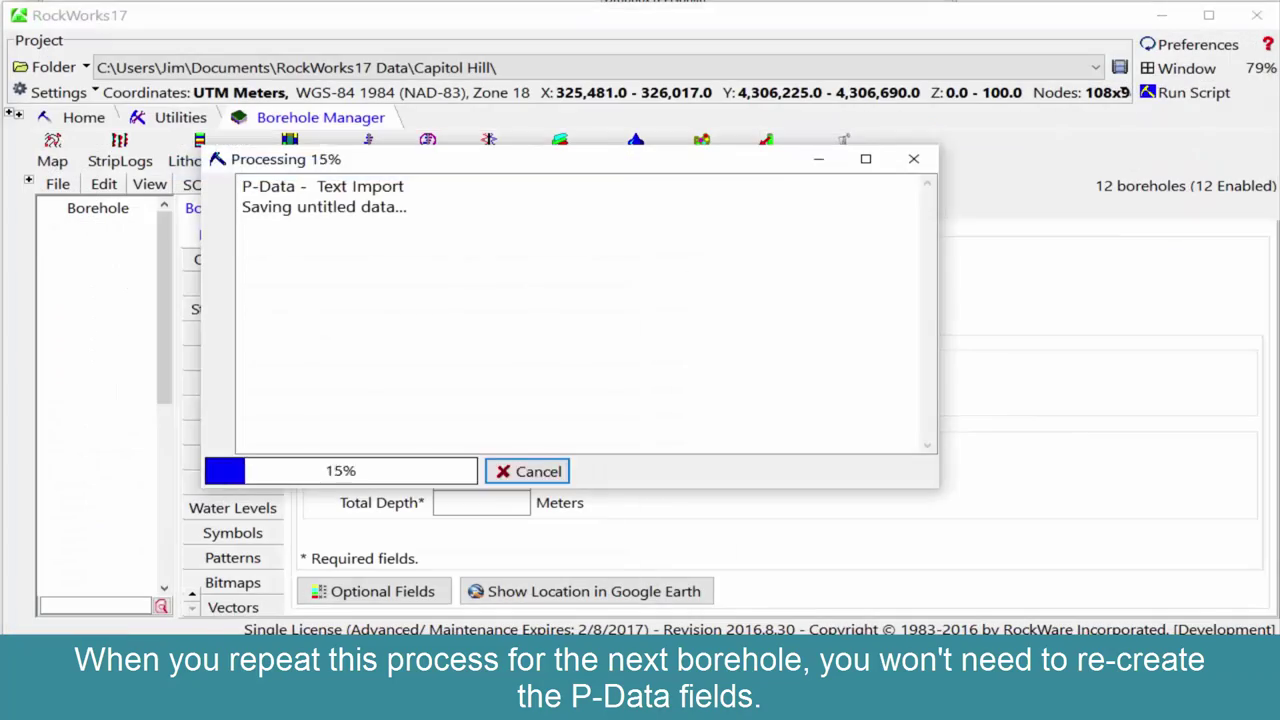
click(232, 408)
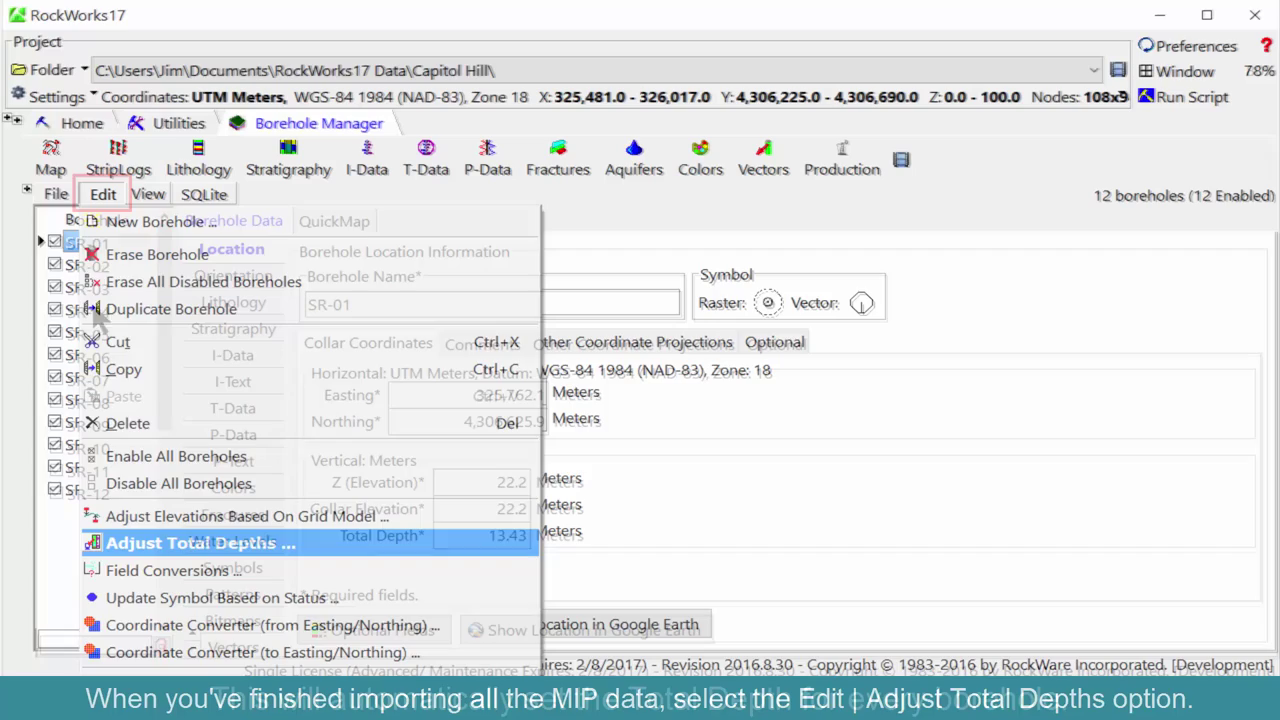
- Adjust total depths for all twelve boreholes (SR-12 at 13.55 m), then rescan project dimensions to the boreholes
click(88, 266)
click(88, 289)
click(88, 312)
click(88, 335)
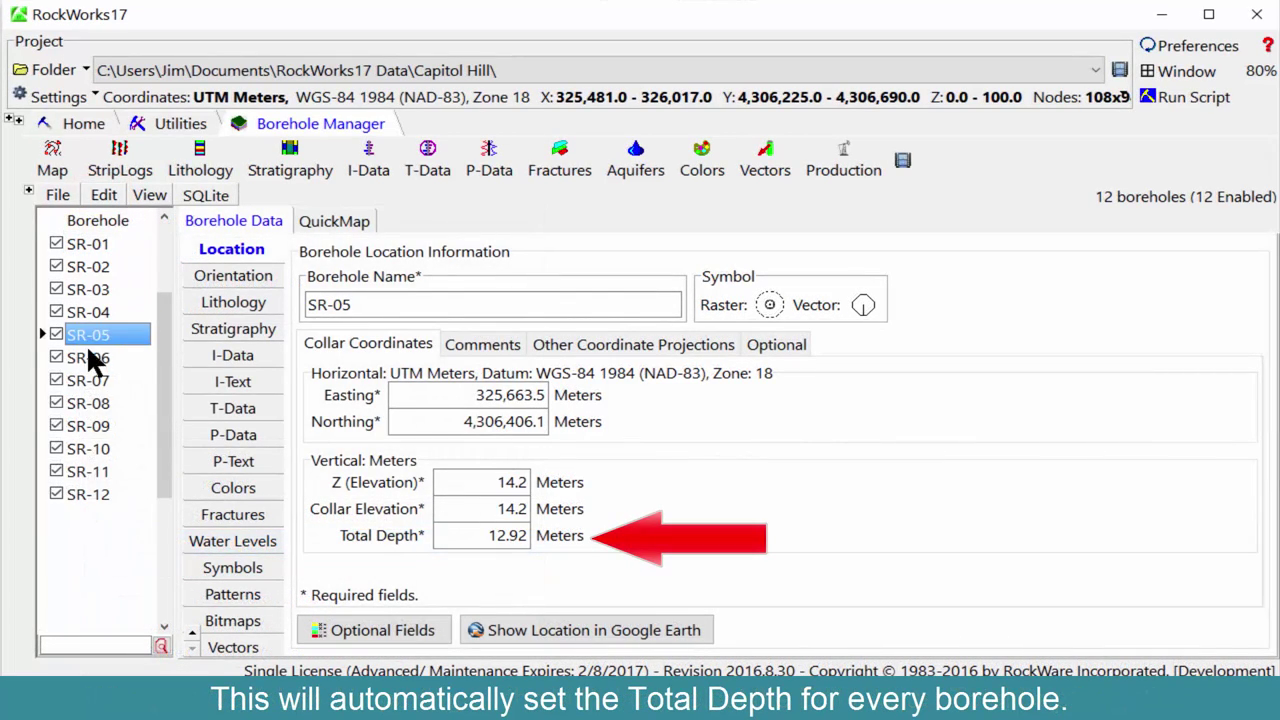
click(88, 357)
click(88, 380)
click(88, 403)
click(90, 426)
click(88, 449)
click(88, 471)
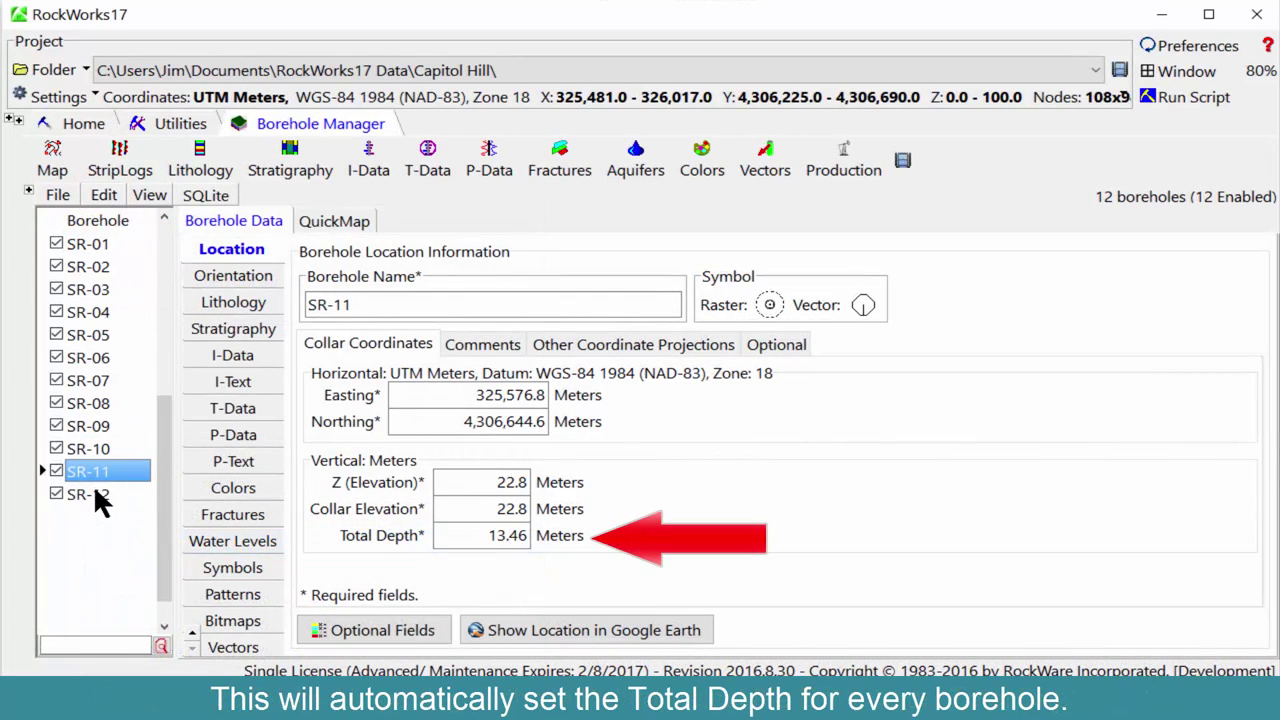
click(88, 494)
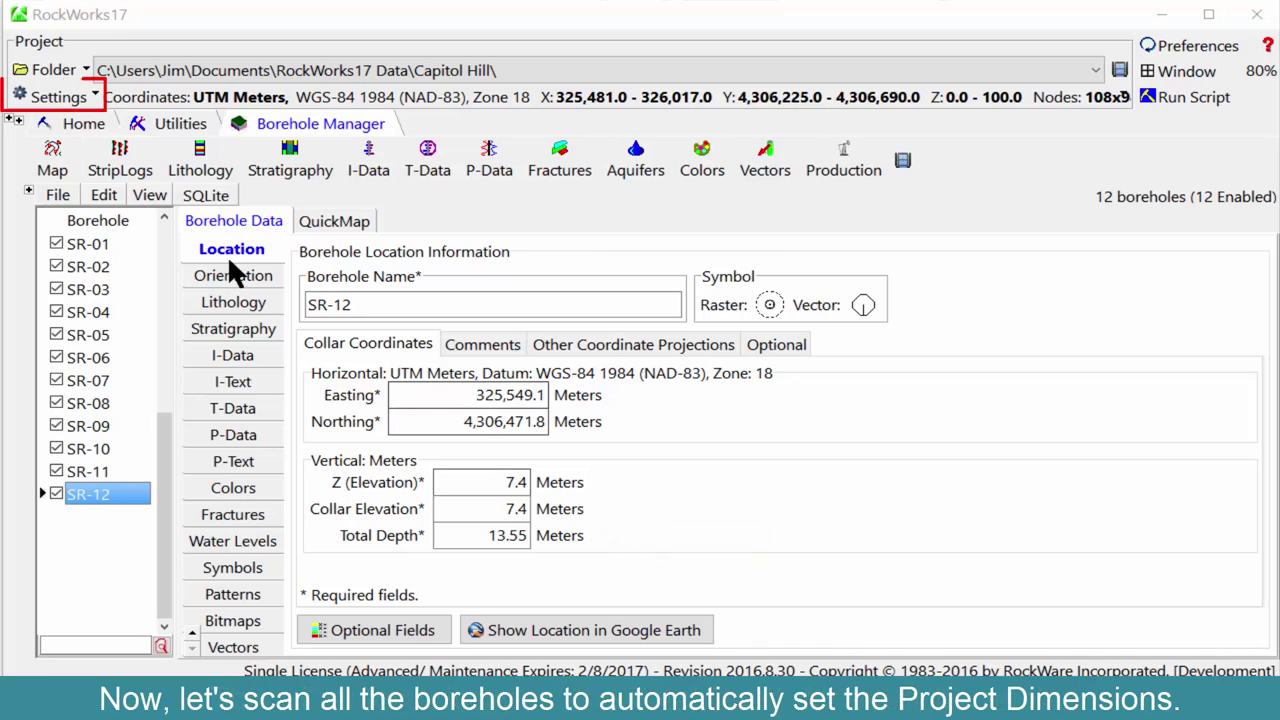
click(96, 96)
click(340, 256)
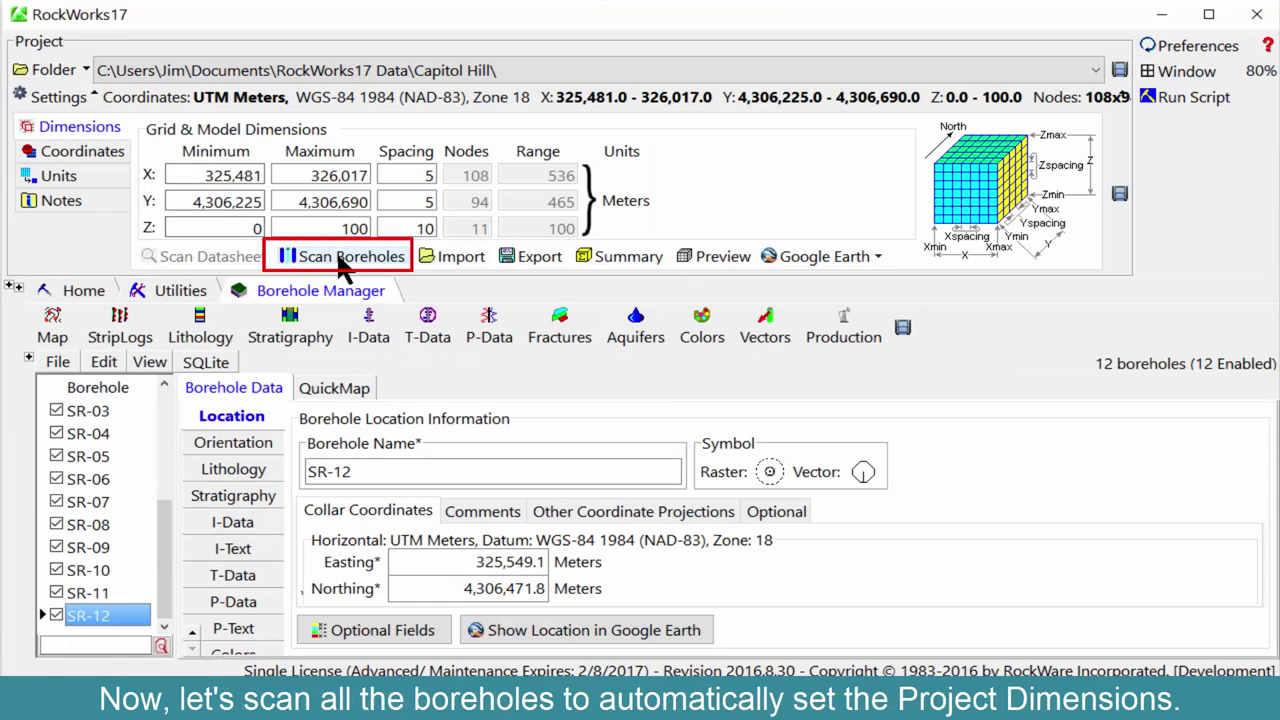